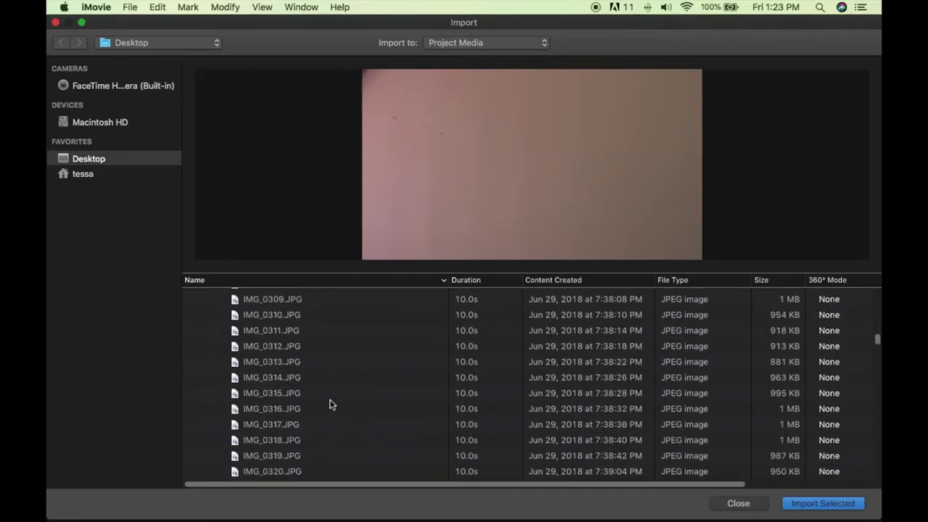
# Extend the photo selection through IMG_0442.JPG and import the selected images into Project Media
pyautogui.scroll(-12, 329, 403)
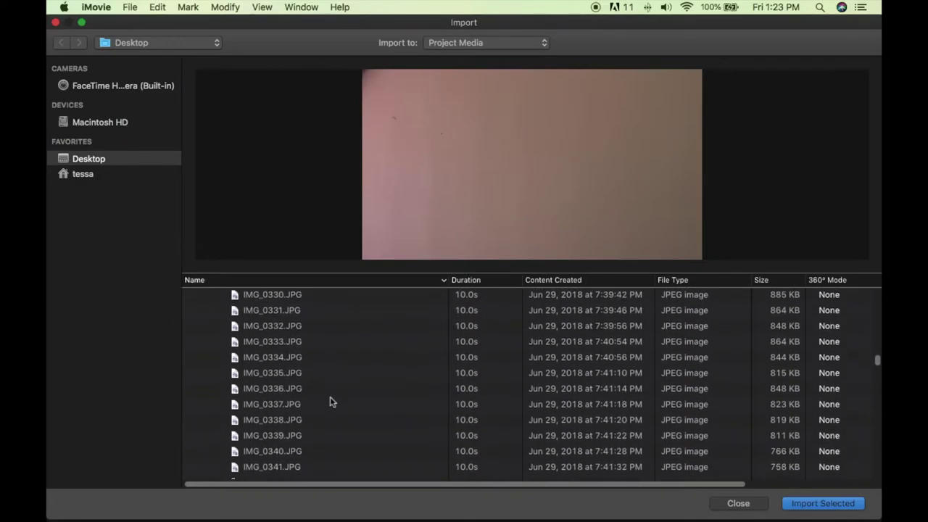
pyautogui.scroll(-11, 331, 402)
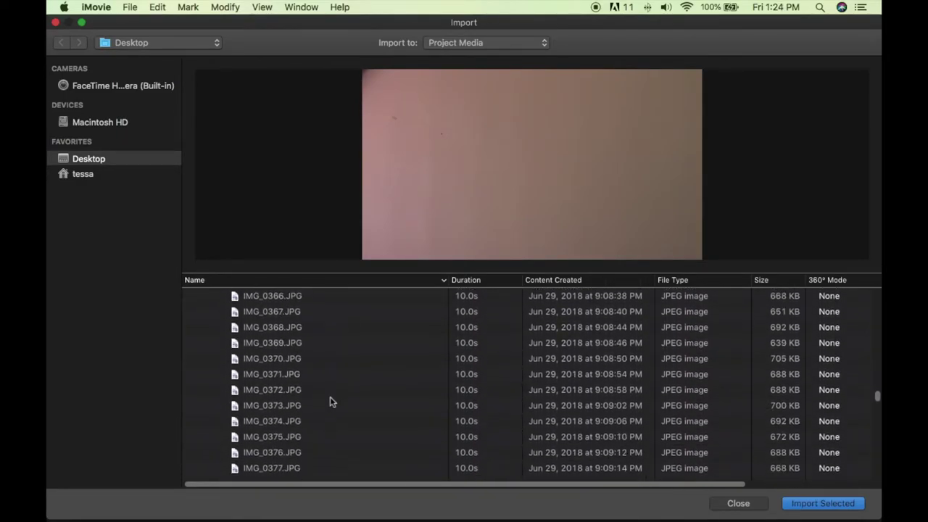
pyautogui.scroll(-10, 331, 402)
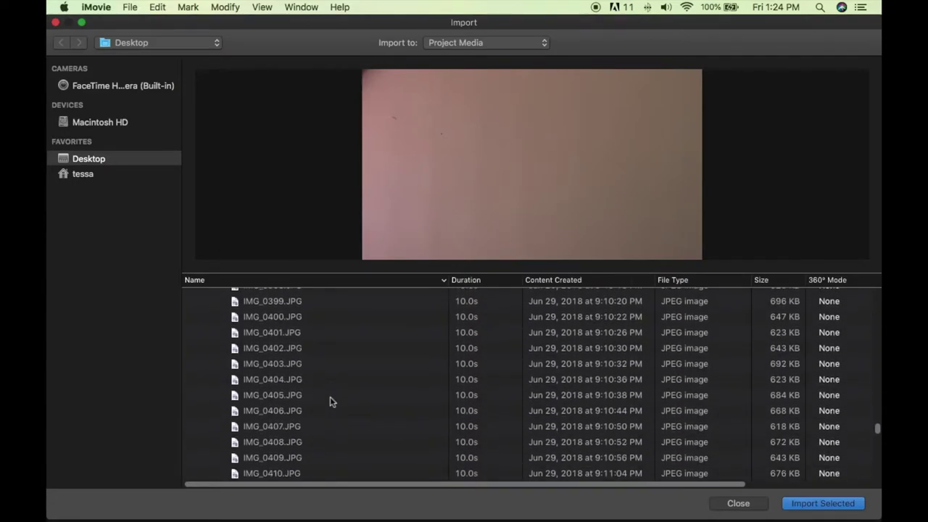
pyautogui.scroll(-7, 330, 402)
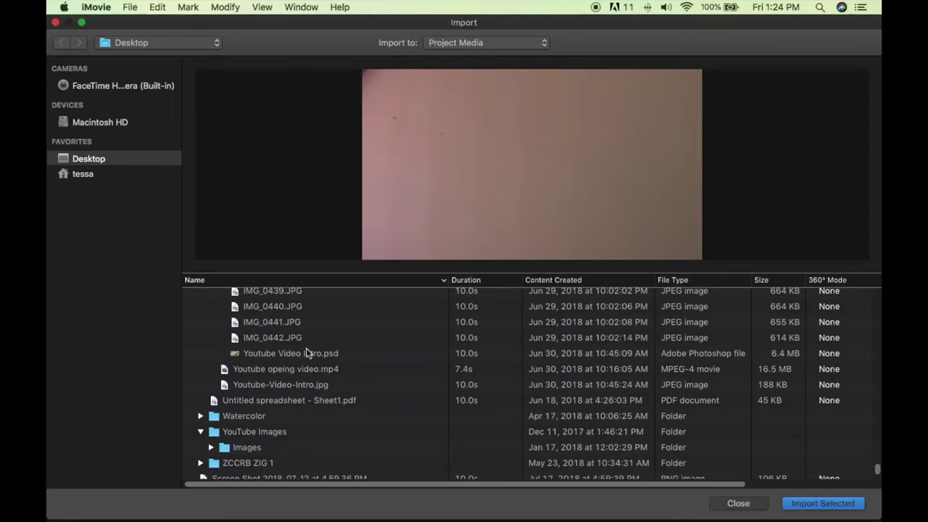
pyautogui.keyDown('shift'); pyautogui.click(288, 338); pyautogui.keyUp('shift')
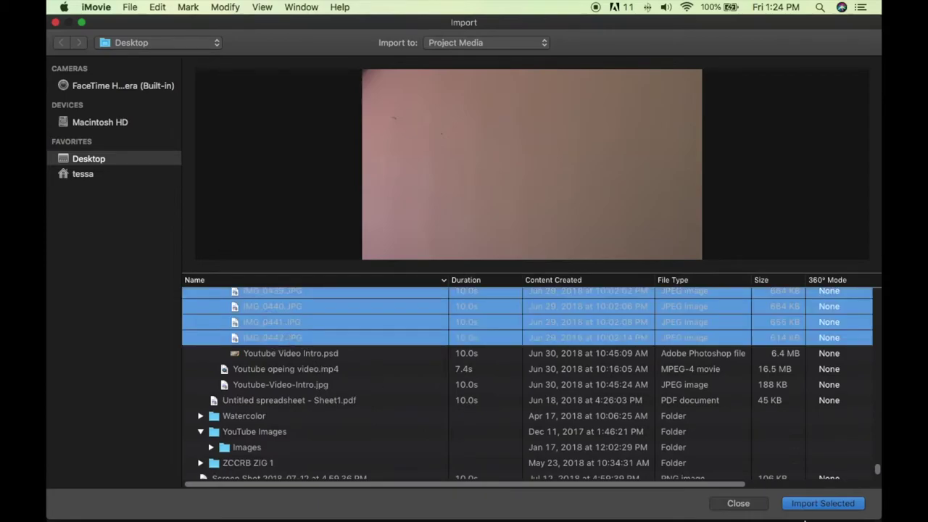
pyautogui.click(815, 512)
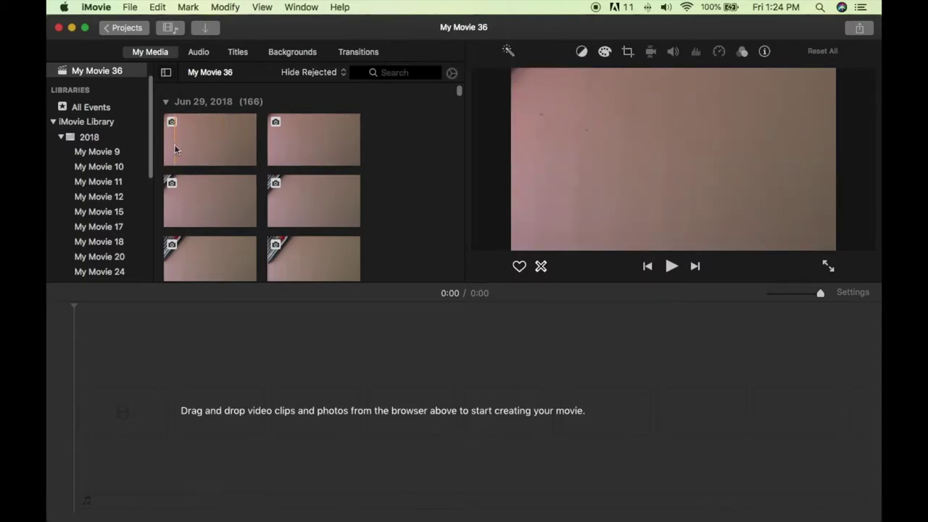
# Select all the imported Jun 29, 2018 photos, from first to last, and add them to the empty timeline
pyautogui.click(196, 143)
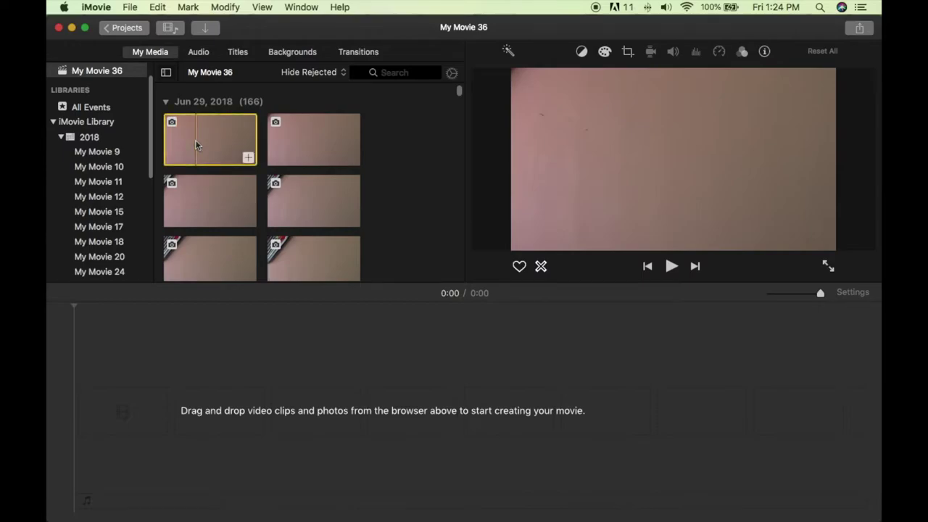
pyautogui.scroll(-5, 234, 171)
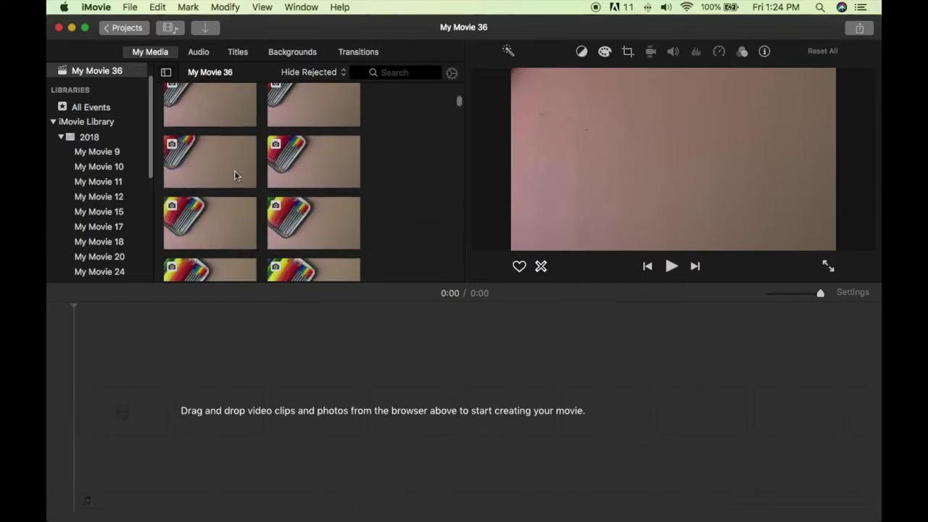
pyautogui.scroll(5, 250, 172)
pyautogui.moveTo(459, 93); pyautogui.dragTo(457, 269)
pyautogui.keyDown('shift'); pyautogui.click(313, 241); pyautogui.keyUp('shift')
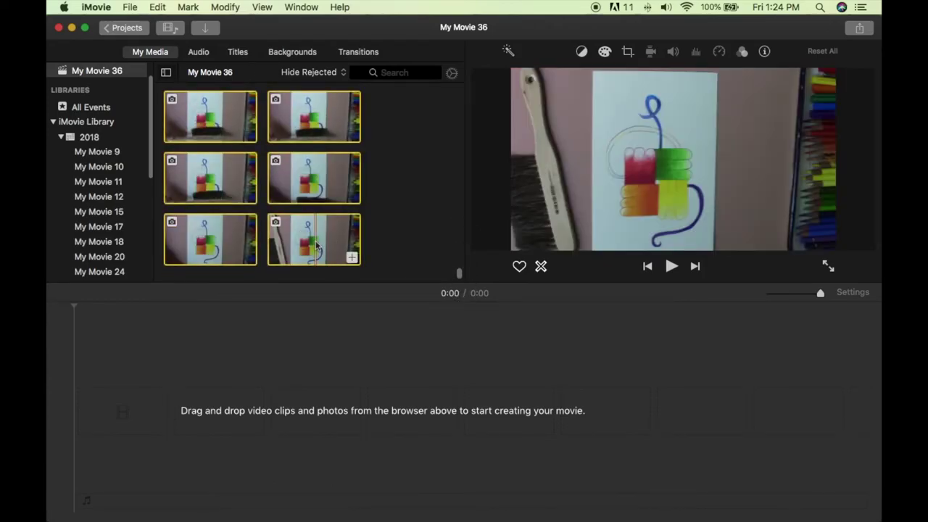
pyautogui.moveTo(316, 246); pyautogui.dragTo(350, 439)
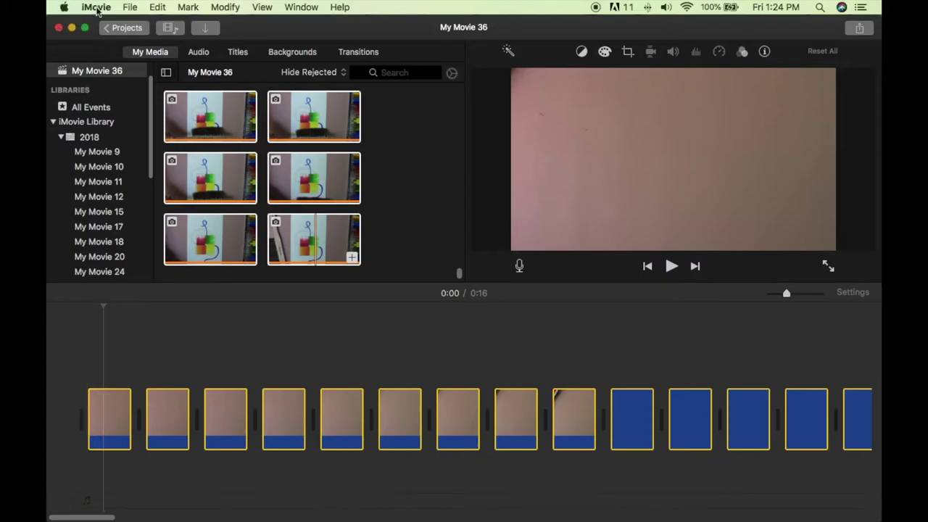
# Set the duration of all timeline clips to 0.1 seconds and play the movie from the start
pyautogui.click(765, 53)
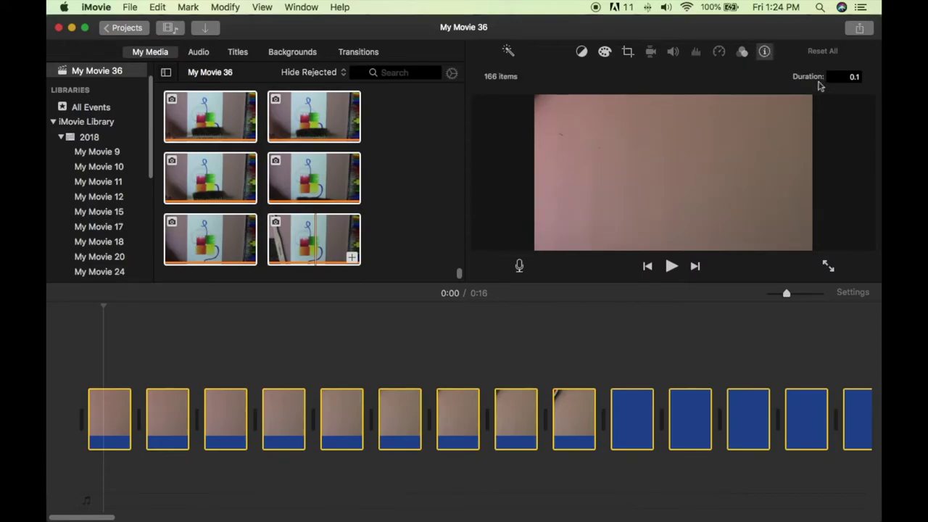
pyautogui.click(856, 78)
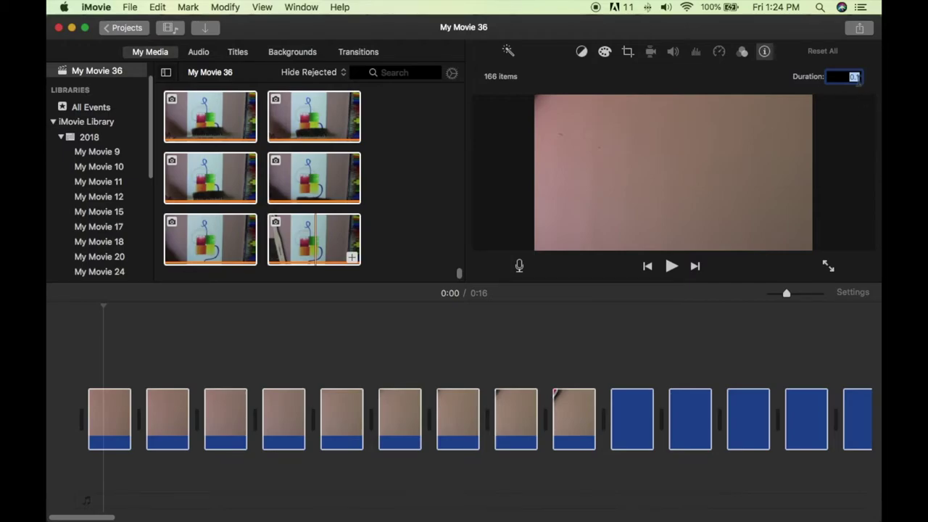
pyautogui.write('1')
pyautogui.press('Return')
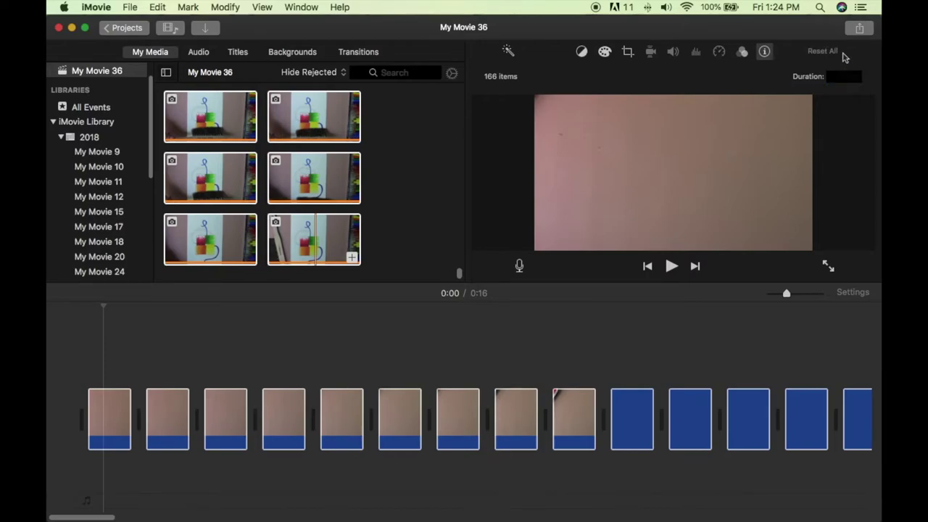
pyautogui.click(854, 78)
pyautogui.write('0.1')
pyautogui.press('Return')
pyautogui.click(61, 370)
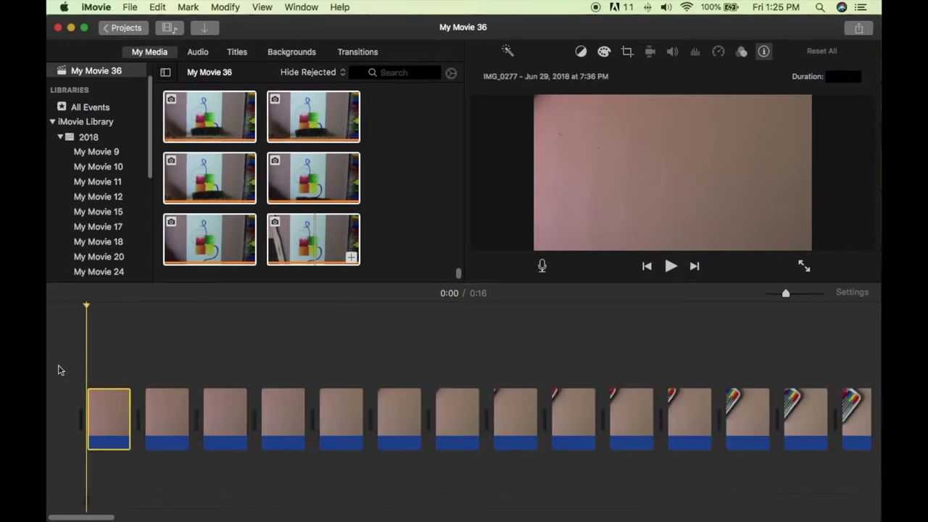
pyautogui.press('space')
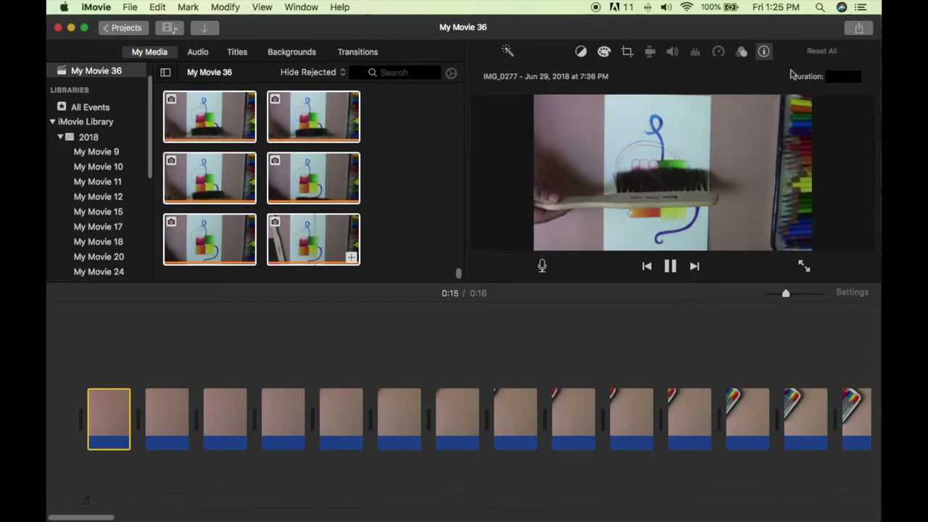
# Select the timeline clips from the last back to the first and rotate them 180 degrees counterclockwise
pyautogui.click(627, 54)
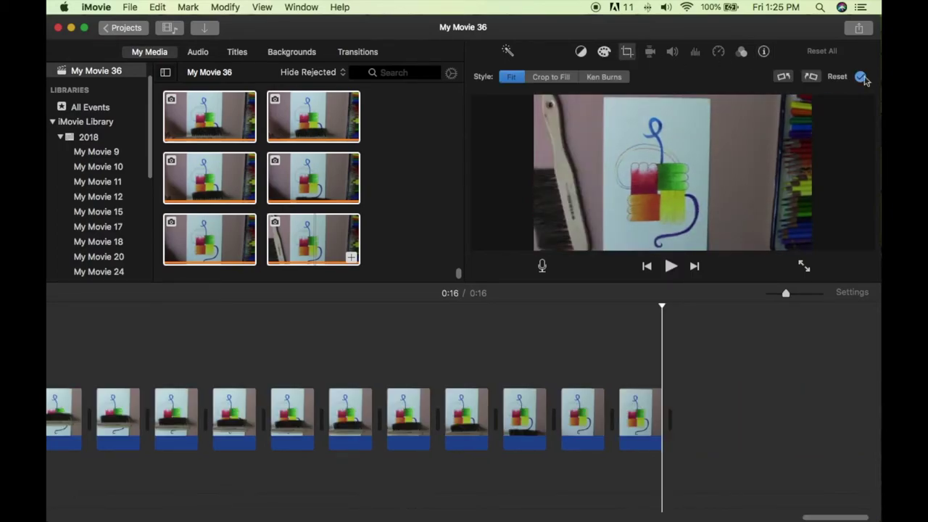
pyautogui.click(783, 77)
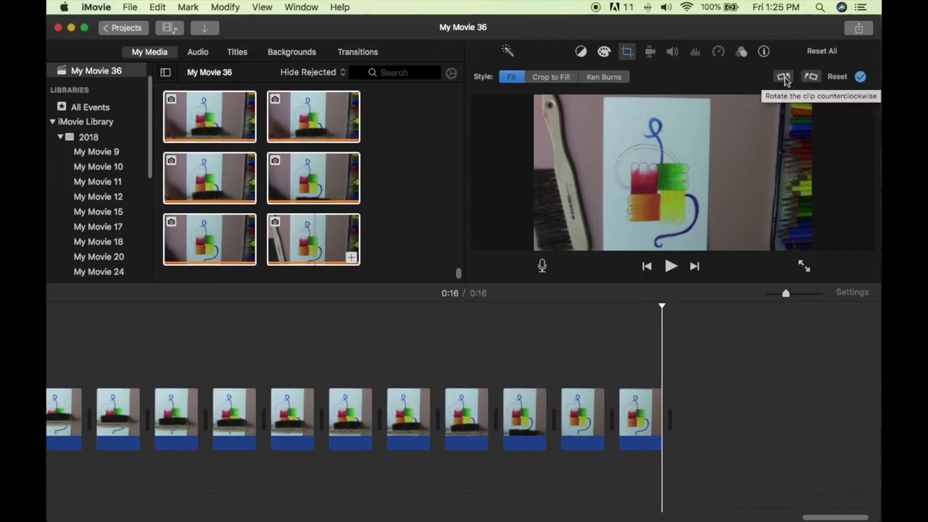
pyautogui.click(647, 425)
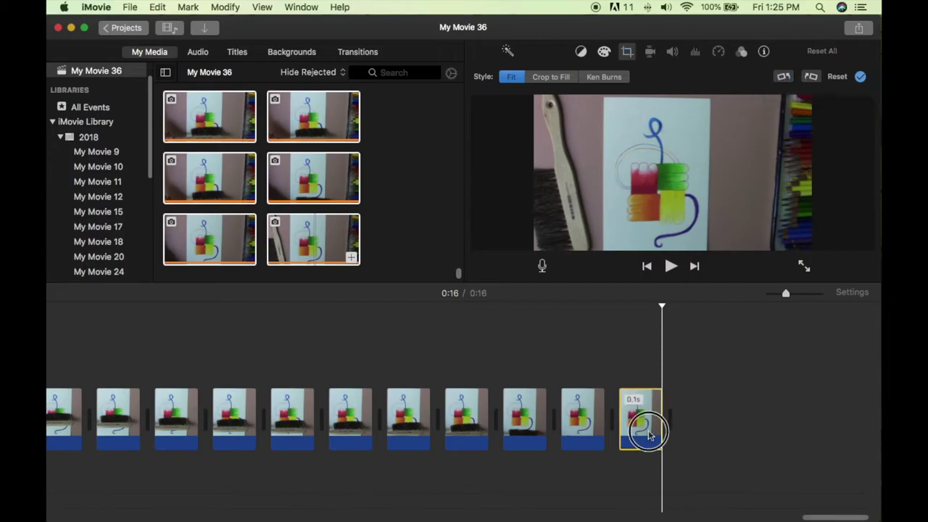
pyautogui.moveTo(830, 515); pyautogui.dragTo(54, 516)
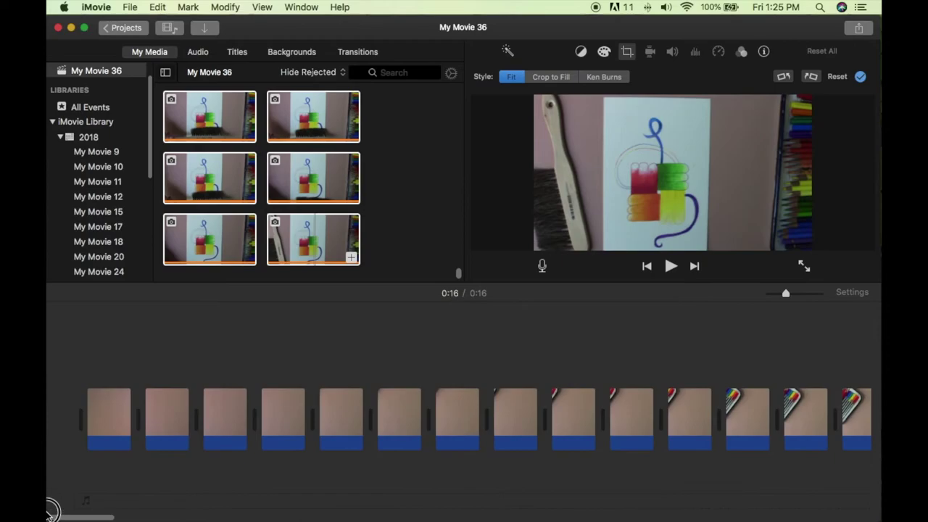
pyautogui.keyDown('shift'); pyautogui.click(115, 427); pyautogui.keyUp('shift')
pyautogui.click(783, 77)
pyautogui.click(784, 77)
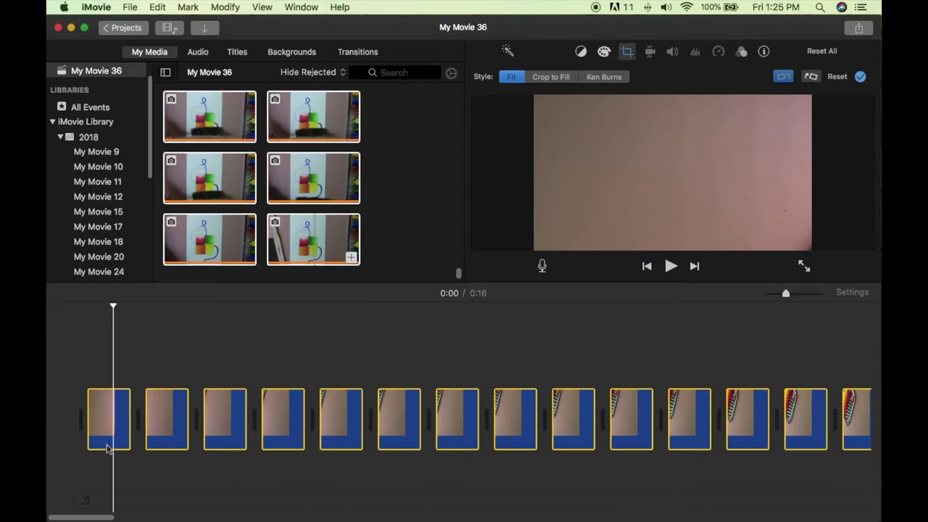
# Try to correct the first clip's orientation by rotating all timeline clips 180 degrees counterclockwise, and play the movie from the start
pyautogui.click(259, 314)
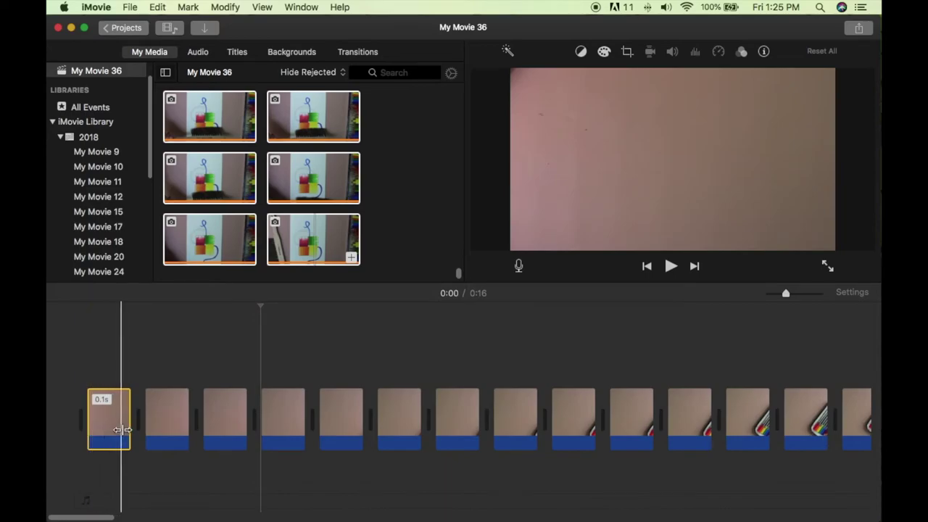
pyautogui.click(279, 428)
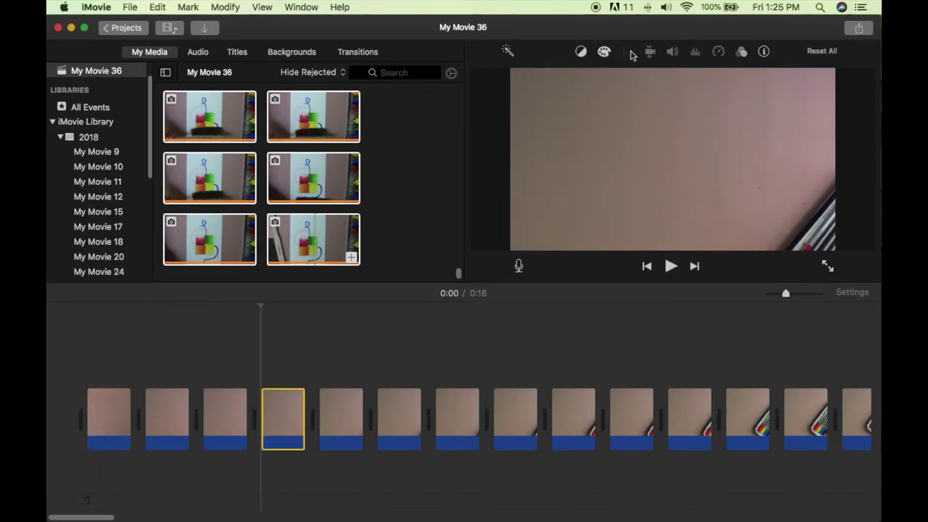
pyautogui.click(628, 52)
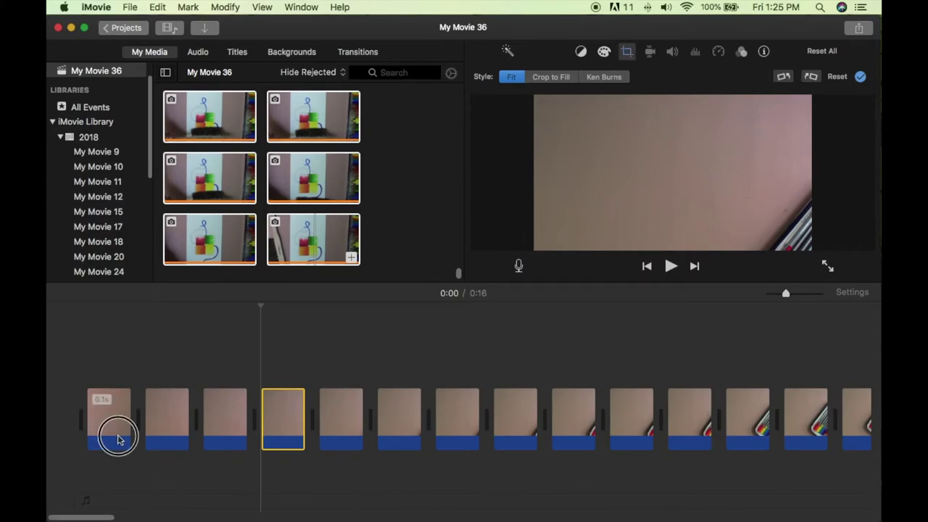
pyautogui.click(105, 406)
pyautogui.click(158, 8)
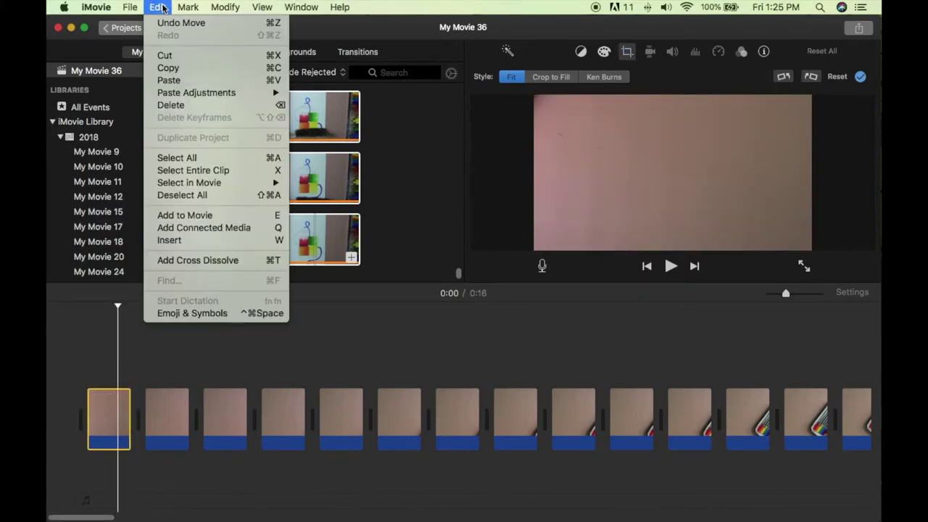
pyautogui.click(187, 158)
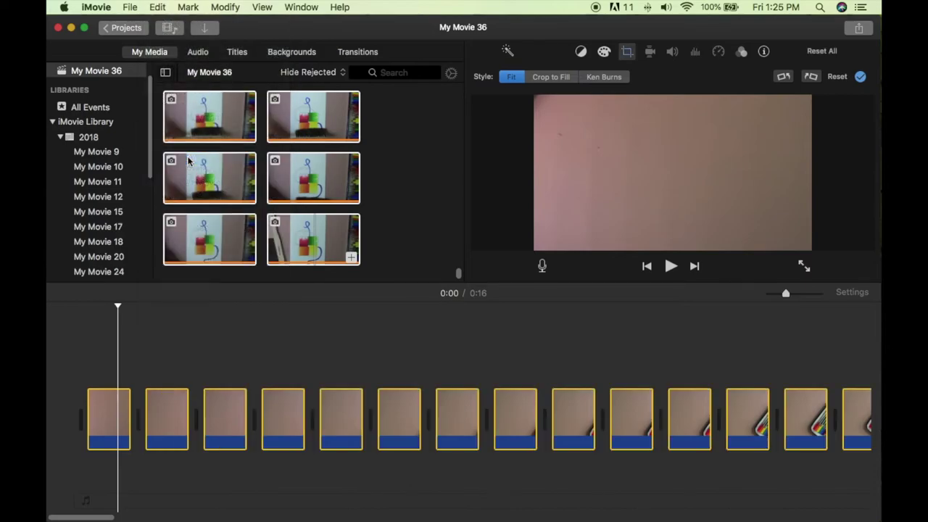
pyautogui.click(789, 77)
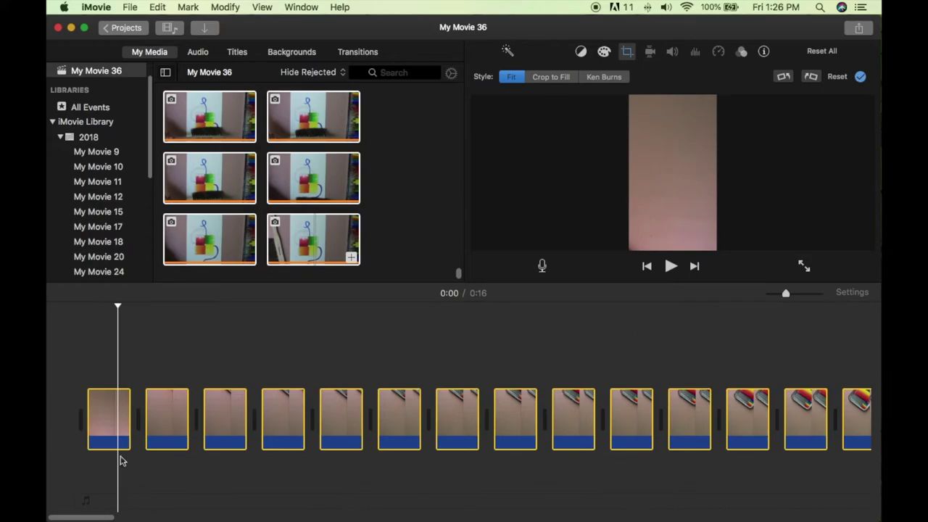
pyautogui.click(784, 77)
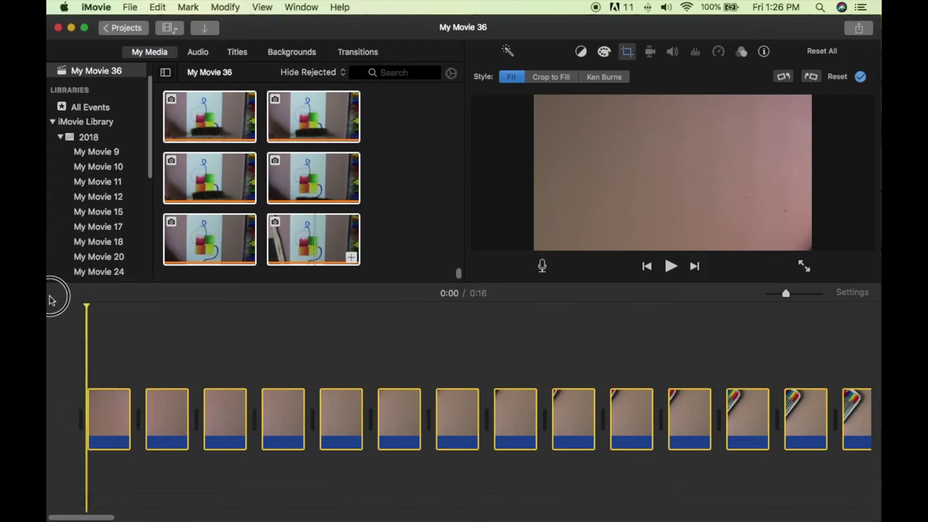
pyautogui.press('space')
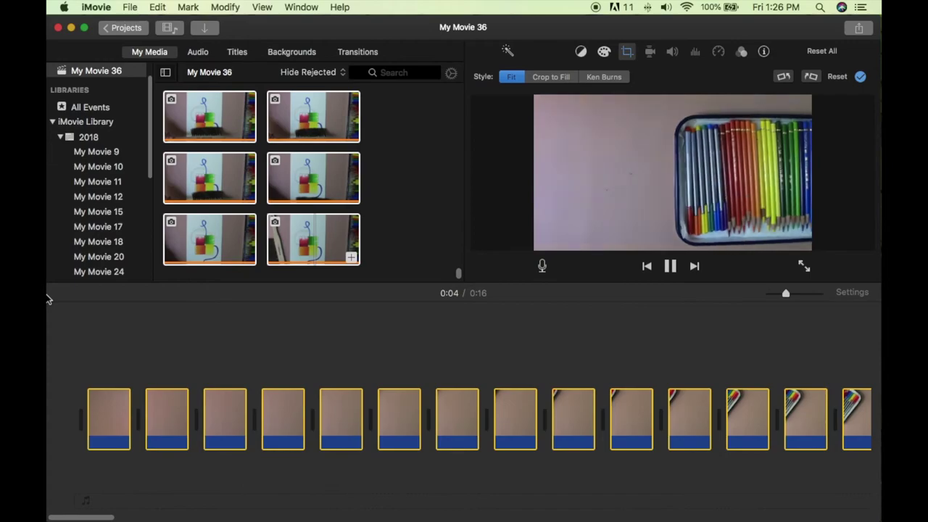
# Rotate all selected timeline clips another 180 degrees counterclockwise and clear the selection
pyautogui.click(782, 77)
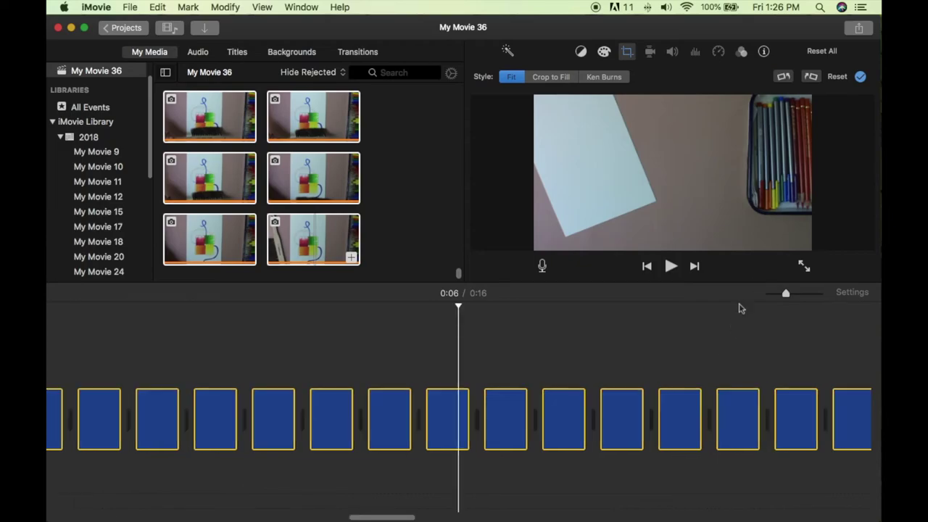
pyautogui.click(783, 77)
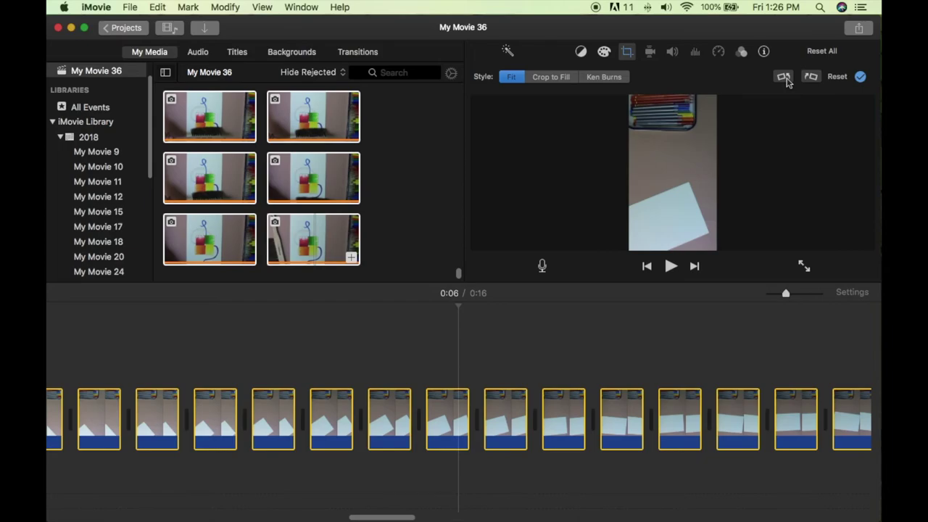
pyautogui.click(784, 78)
pyautogui.click(711, 350)
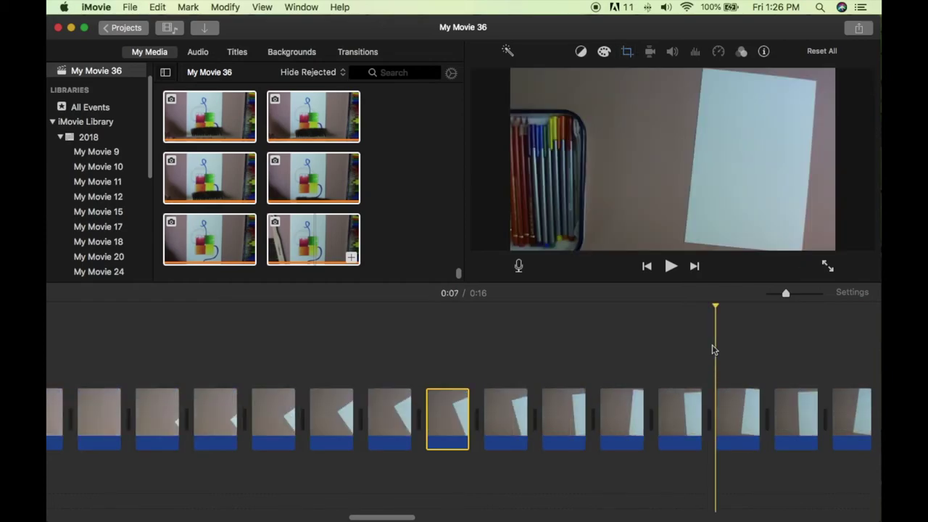
# Delete the first clip, which is oriented differently from the rest, and play the movie from the start
pyautogui.moveTo(387, 516); pyautogui.dragTo(63, 500)
pyautogui.click(82, 339)
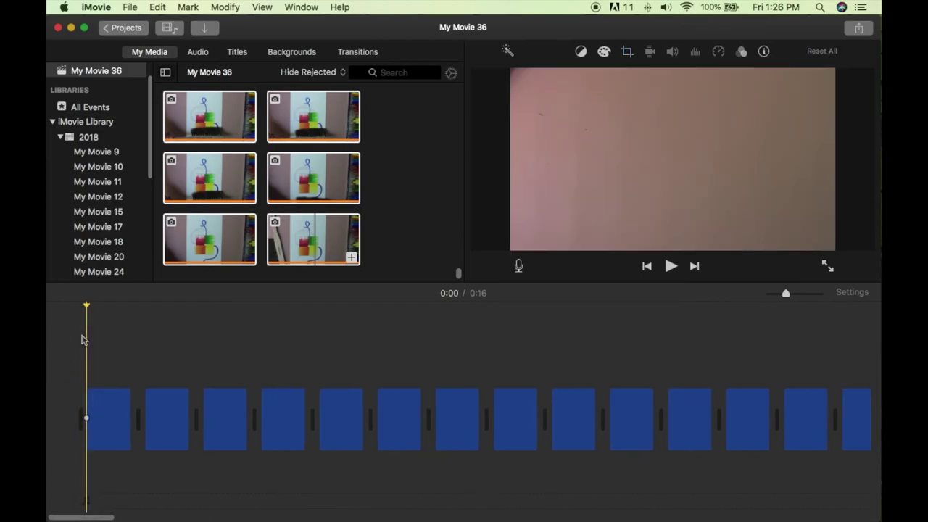
pyautogui.click(111, 429)
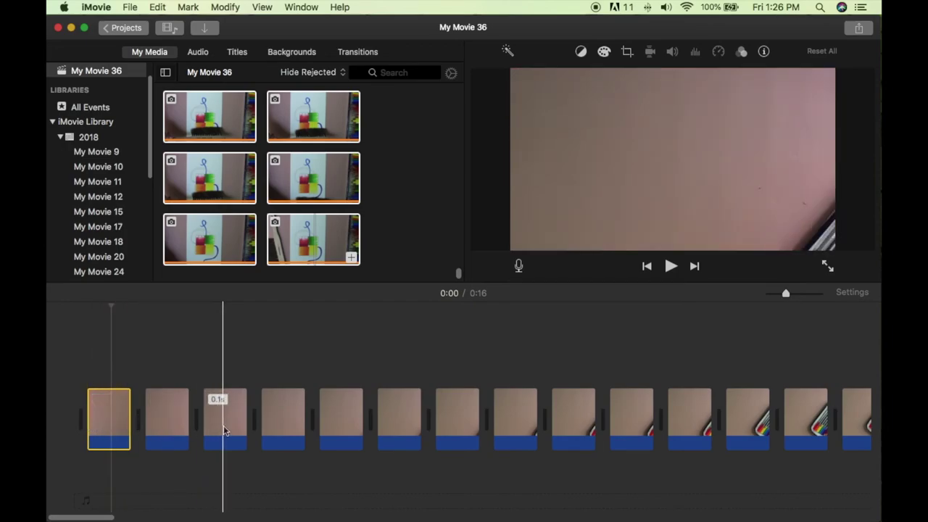
pyautogui.click(122, 433)
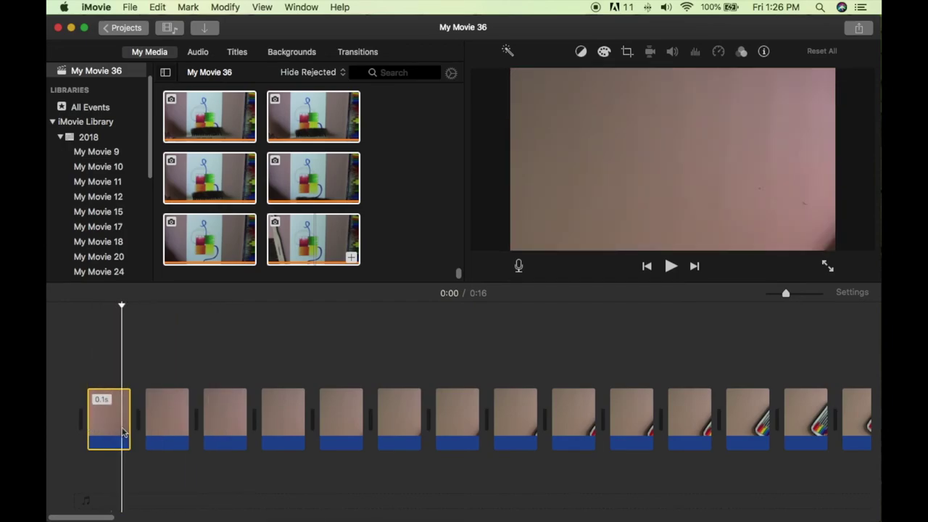
pyautogui.press('Delete')
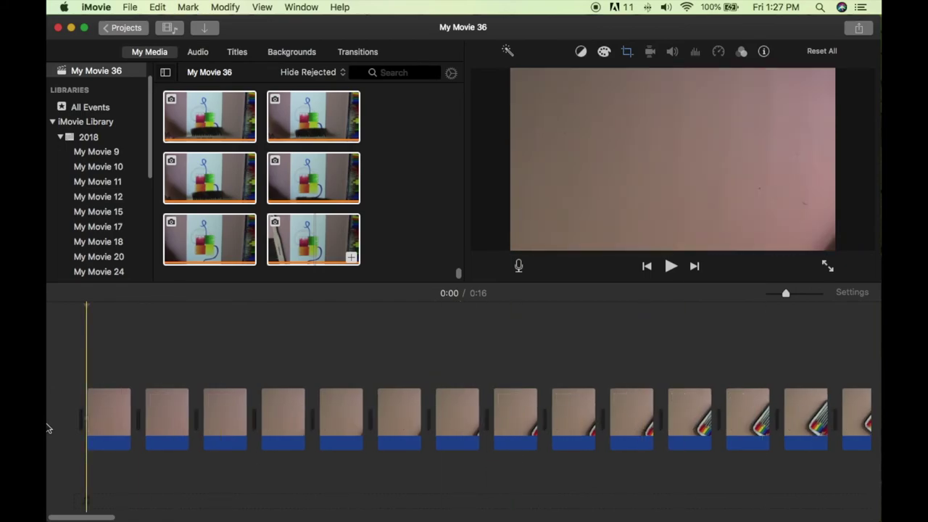
pyautogui.press('space')
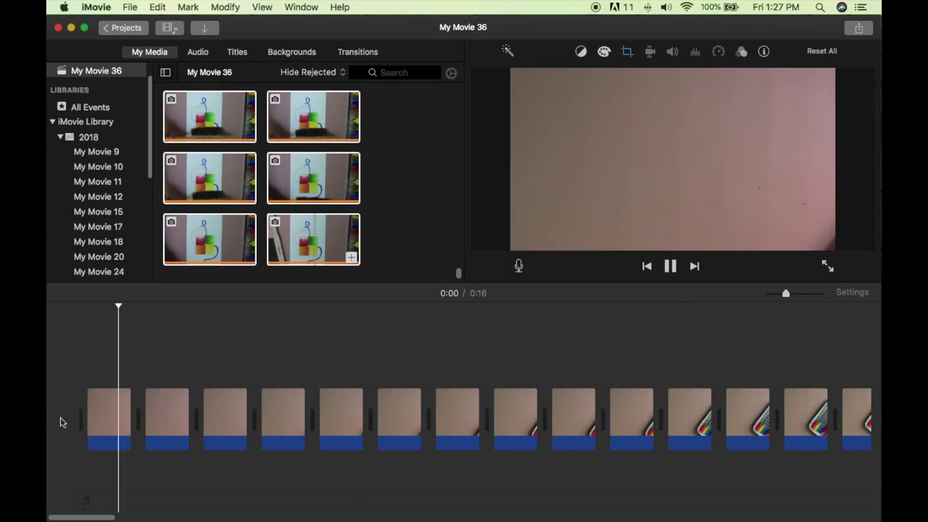